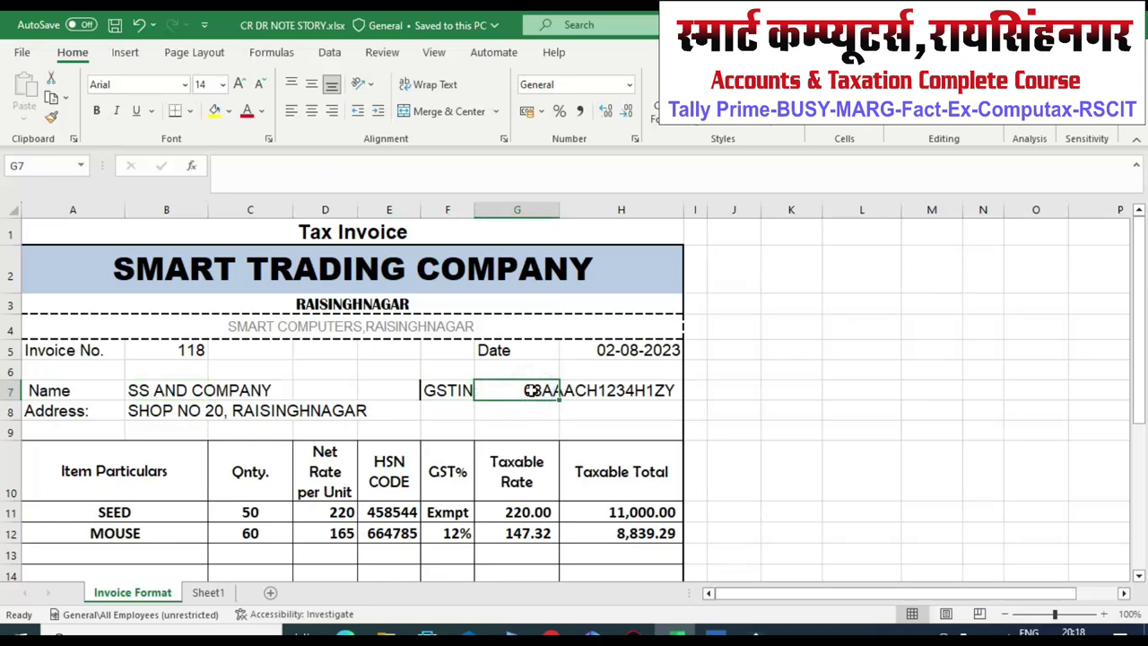
# Step: Open Sheet1 and examine the party name, address and GSTIN on the Bill of Supply
pyautogui.click(209, 595)
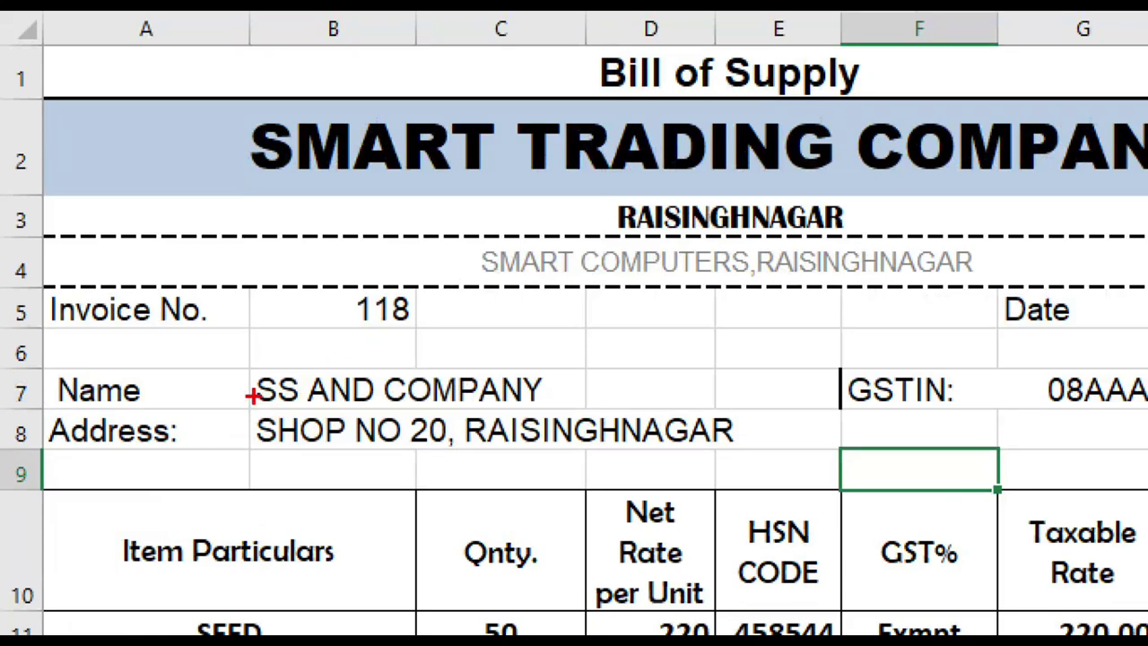
pyautogui.moveTo(247, 378); pyautogui.dragTo(314, 332)
pyautogui.moveTo(258, 456); pyautogui.dragTo(357, 459)
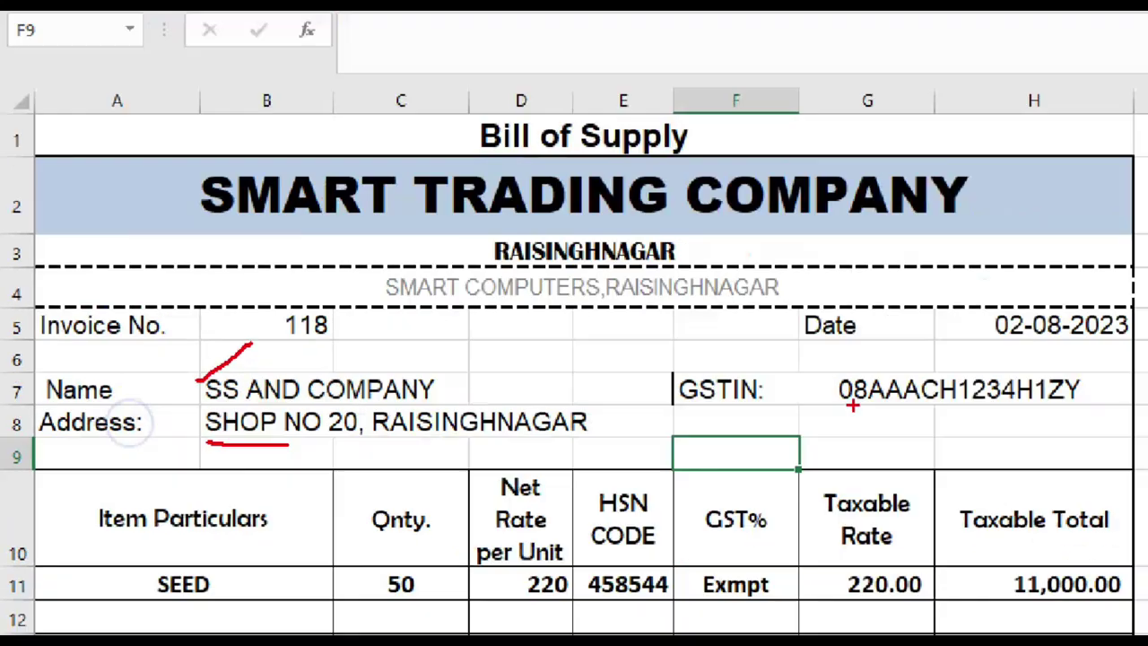
pyautogui.moveTo(536, 400); pyautogui.dragTo(662, 407)
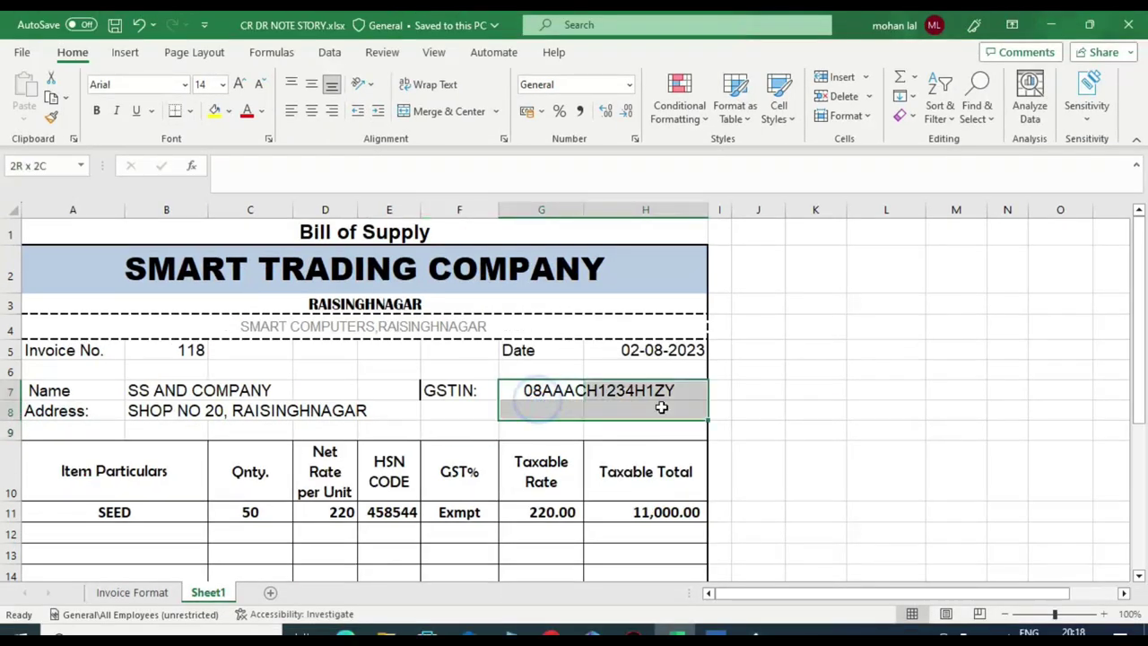
pyautogui.click(771, 366)
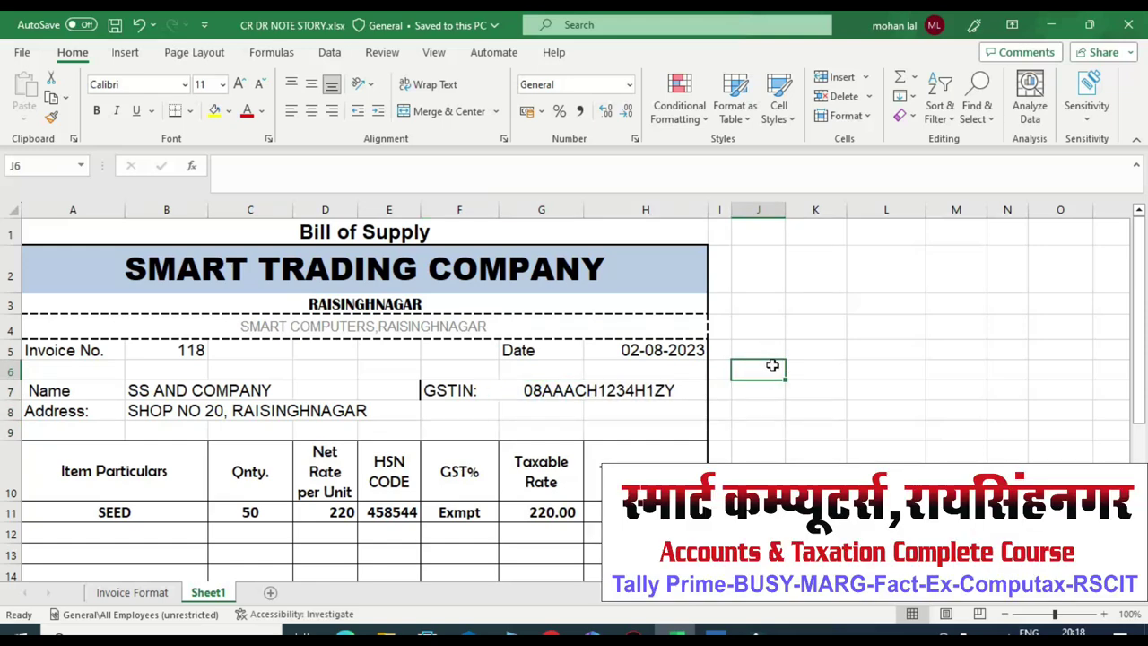
# Step: Return to the Invoice Format sheet and examine the Tax Invoice title and the GST% of the SEED and MOUSE items
pyautogui.click(135, 593)
pyautogui.click(332, 231)
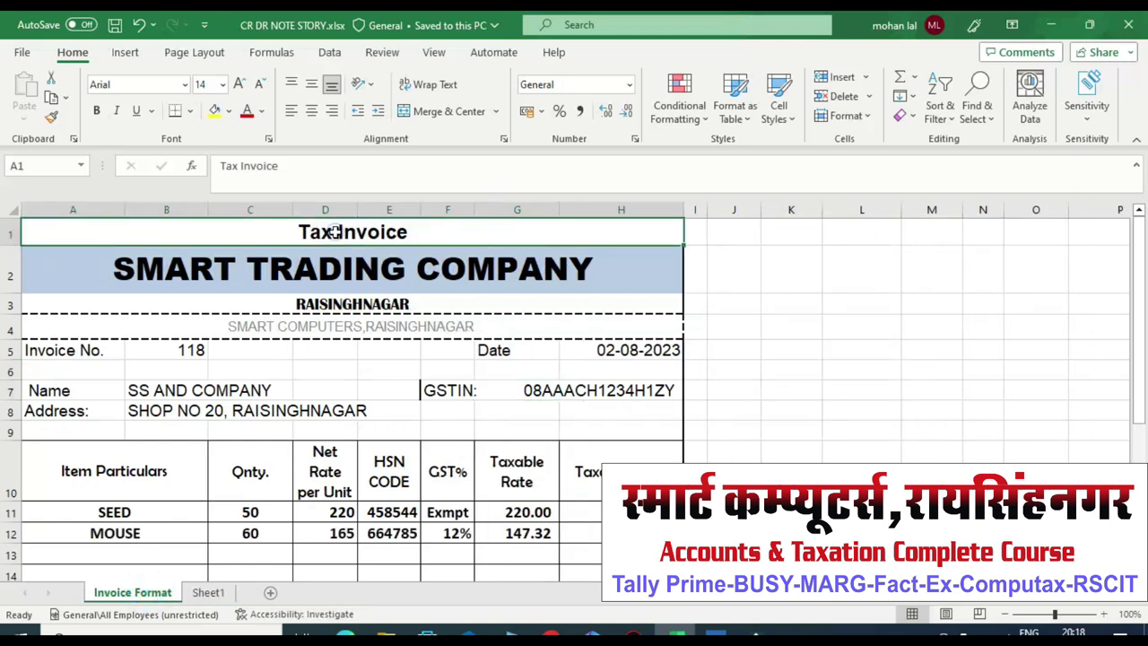
pyautogui.scroll(-1, 325, 398)
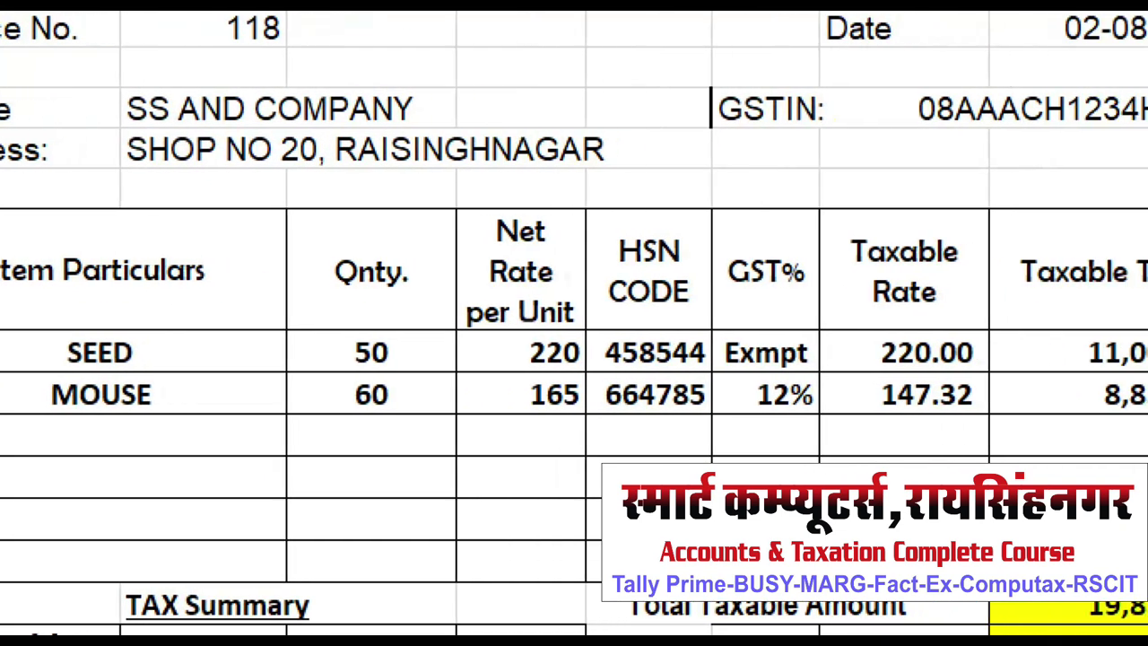
pyautogui.moveTo(89, 370); pyautogui.dragTo(194, 368)
pyautogui.moveTo(753, 369)
pyautogui.mouseDown()
pyautogui.moveTo(869, 346)
pyautogui.moveTo(718, 339)
pyautogui.mouseUp()
pyautogui.moveTo(45, 378); pyautogui.dragTo(188, 370)
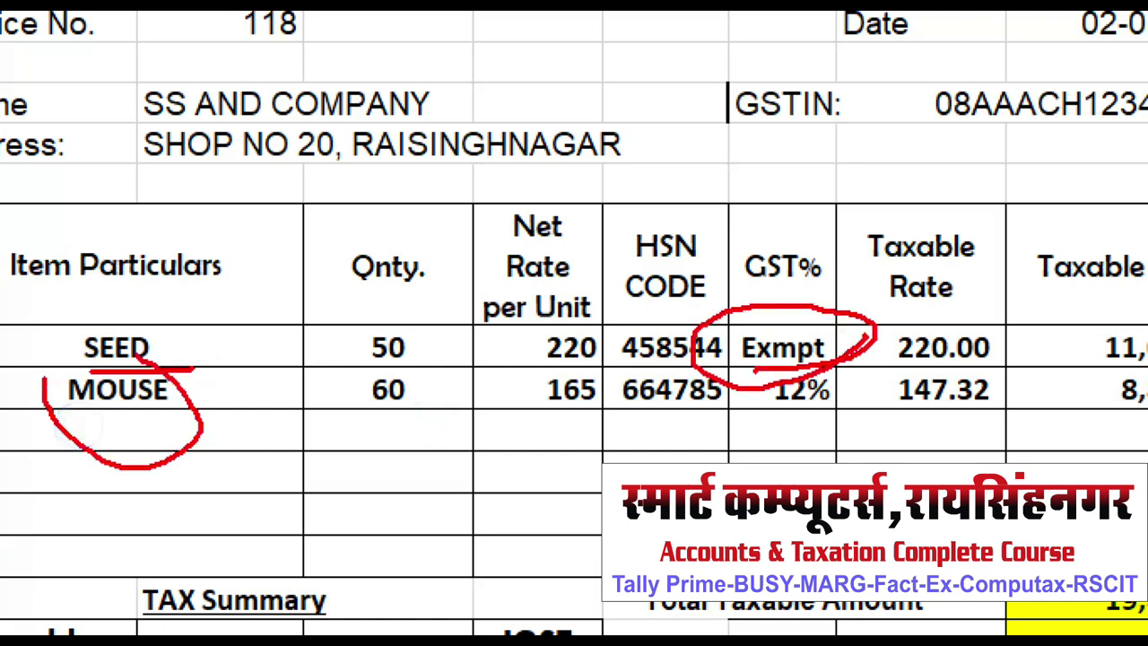
pyautogui.moveTo(5, 379); pyautogui.dragTo(135, 355)
pyautogui.moveTo(821, 359)
pyautogui.mouseDown()
pyautogui.moveTo(727, 377)
pyautogui.moveTo(843, 381)
pyautogui.moveTo(779, 363)
pyautogui.mouseUp()
pyautogui.press('Escape')
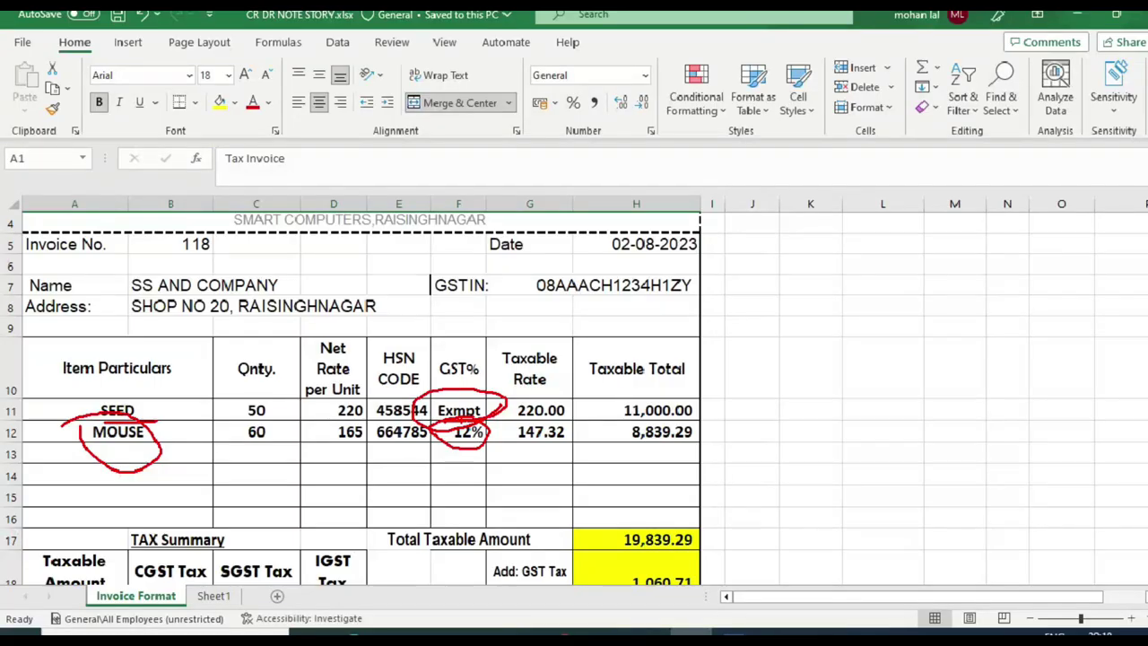
# Step: Review the Tax Invoice from its header down to the tax summary and net total
pyautogui.scroll(1, 461, 410)
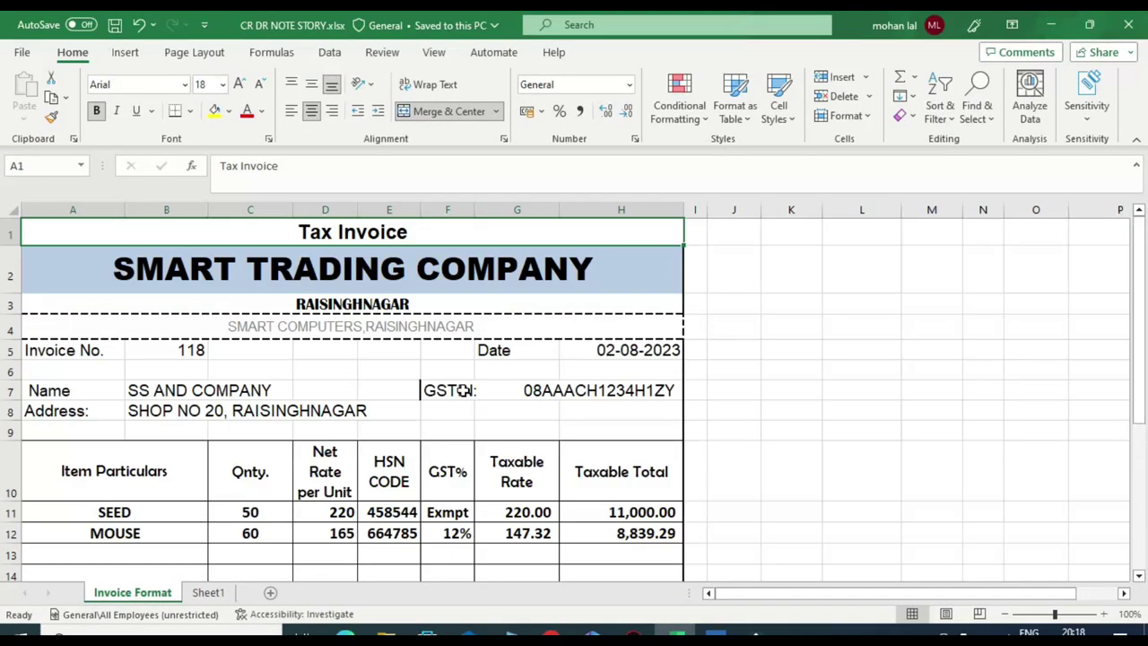
pyautogui.scroll(-3, 462, 390)
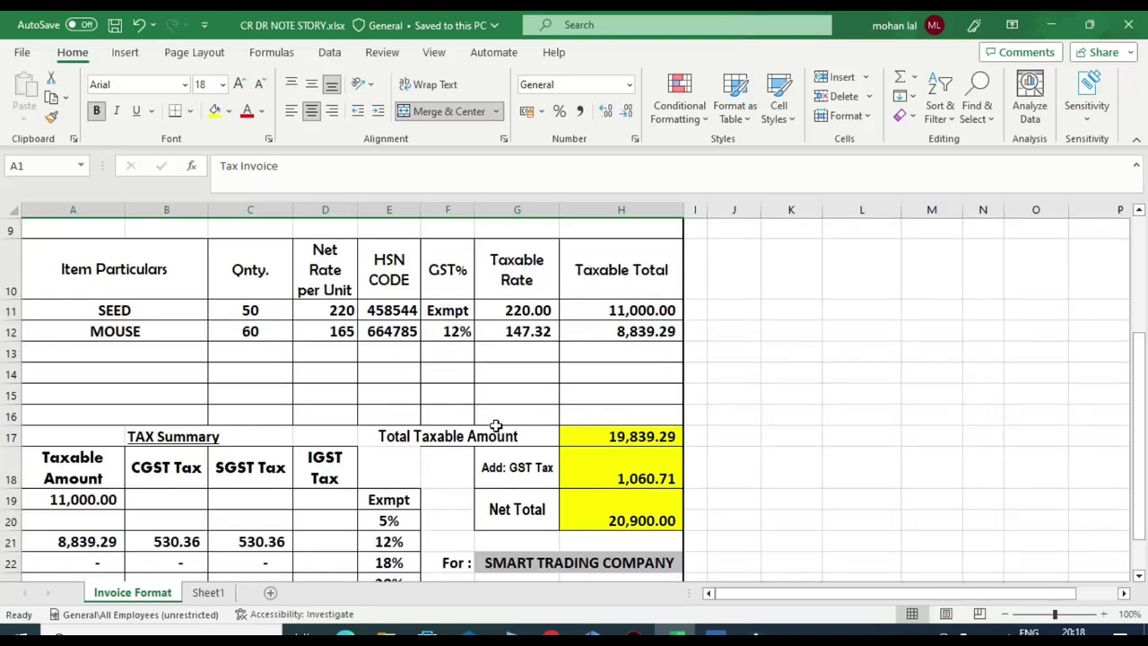
pyautogui.scroll(3, 496, 426)
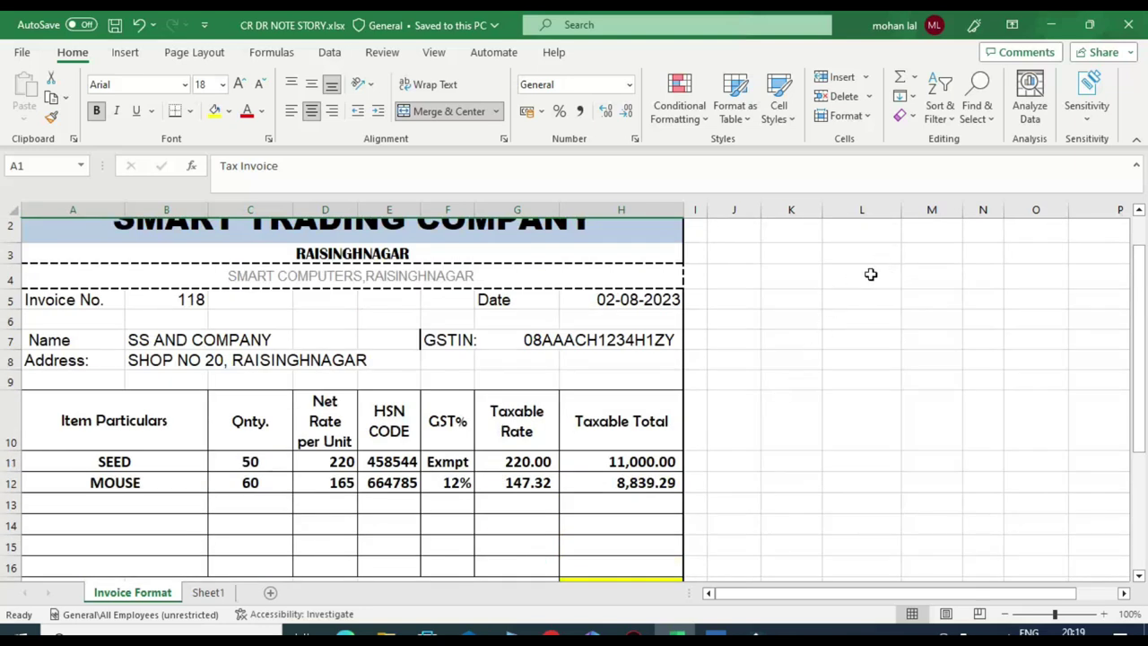
pyautogui.click(870, 274)
pyautogui.scroll(1, 866, 287)
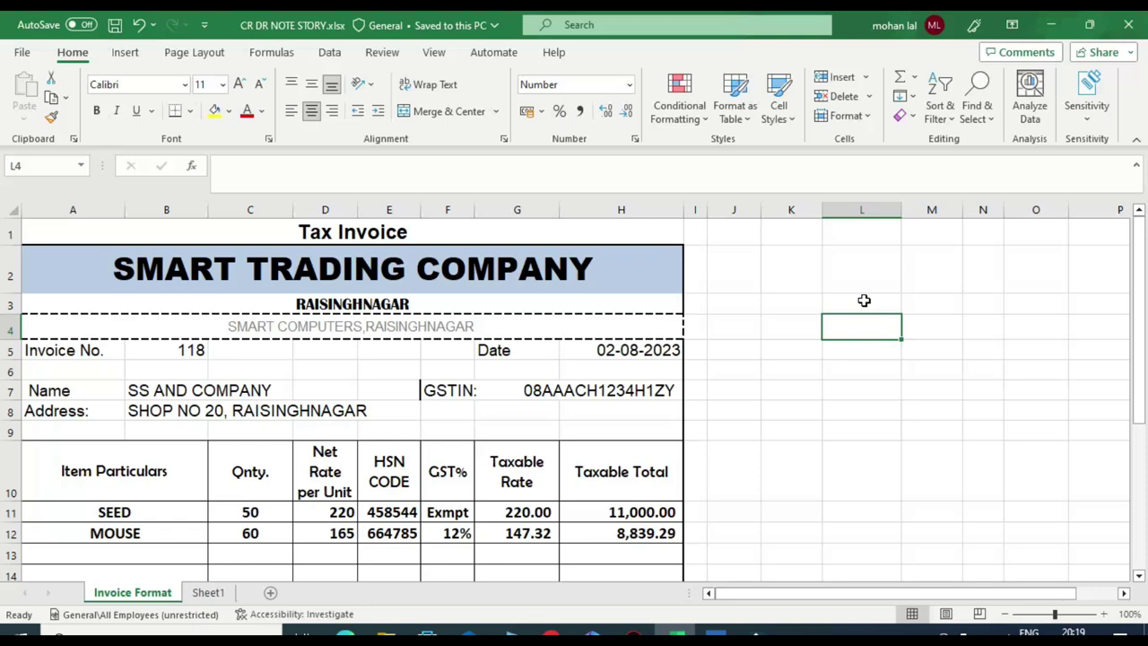
pyautogui.scroll(-1, 174, 449)
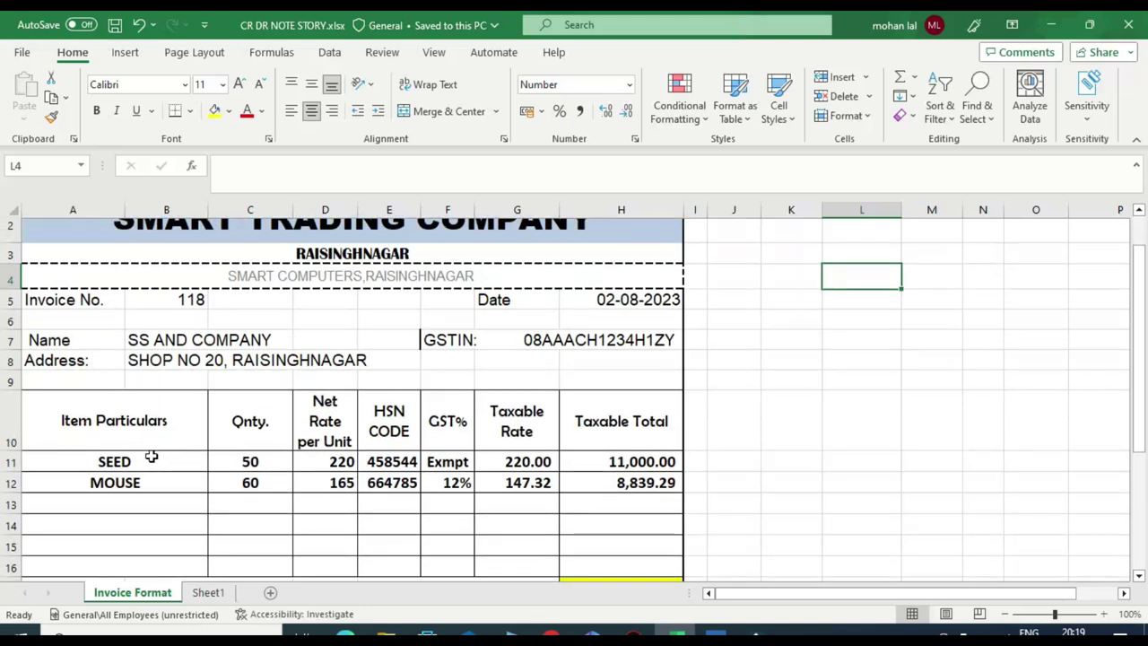
# Step: Examine the SEED and MOUSE item lines on the Tax Invoice together with the party details and tax summary
pyautogui.click(151, 460)
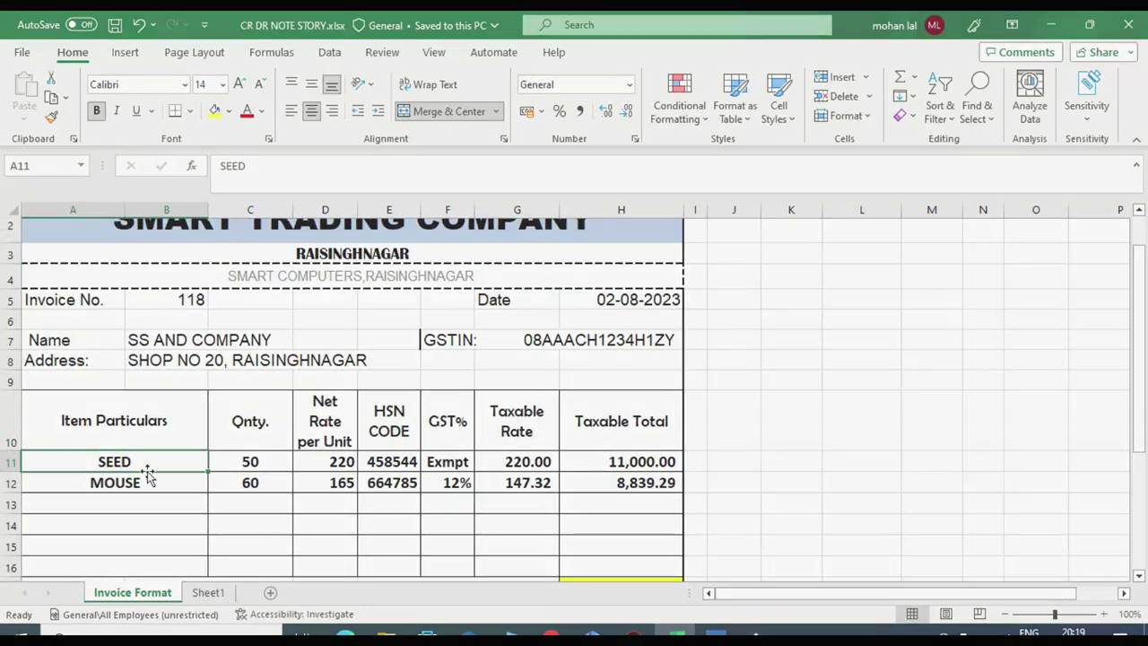
pyautogui.click(137, 482)
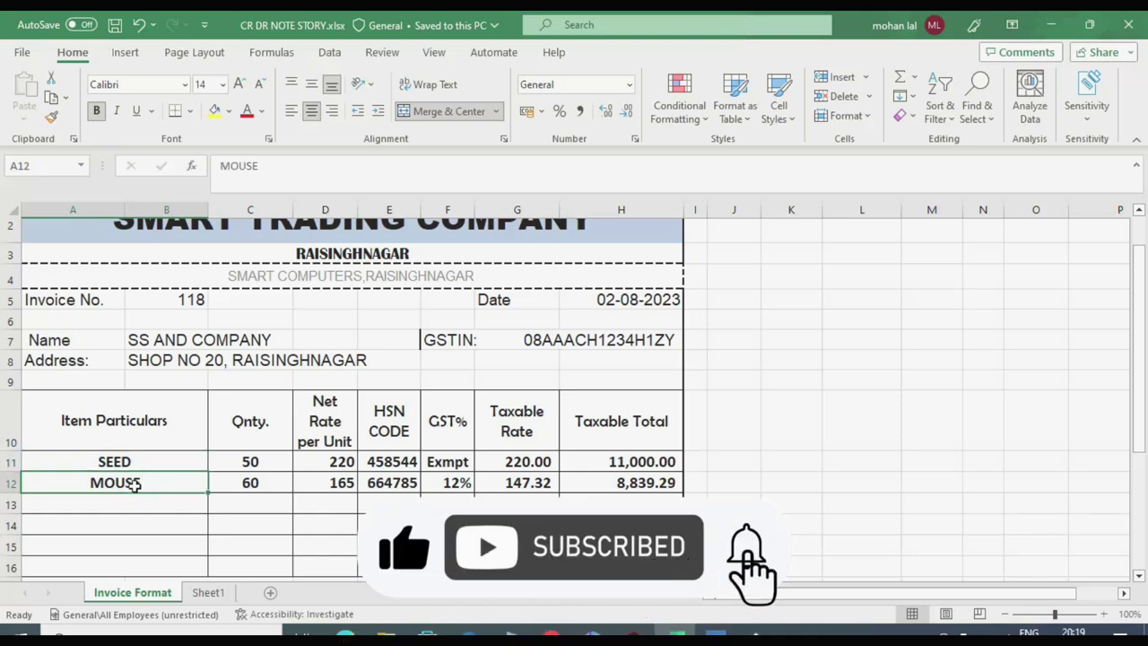
pyautogui.scroll(1, 135, 486)
pyautogui.scroll(-2, 135, 485)
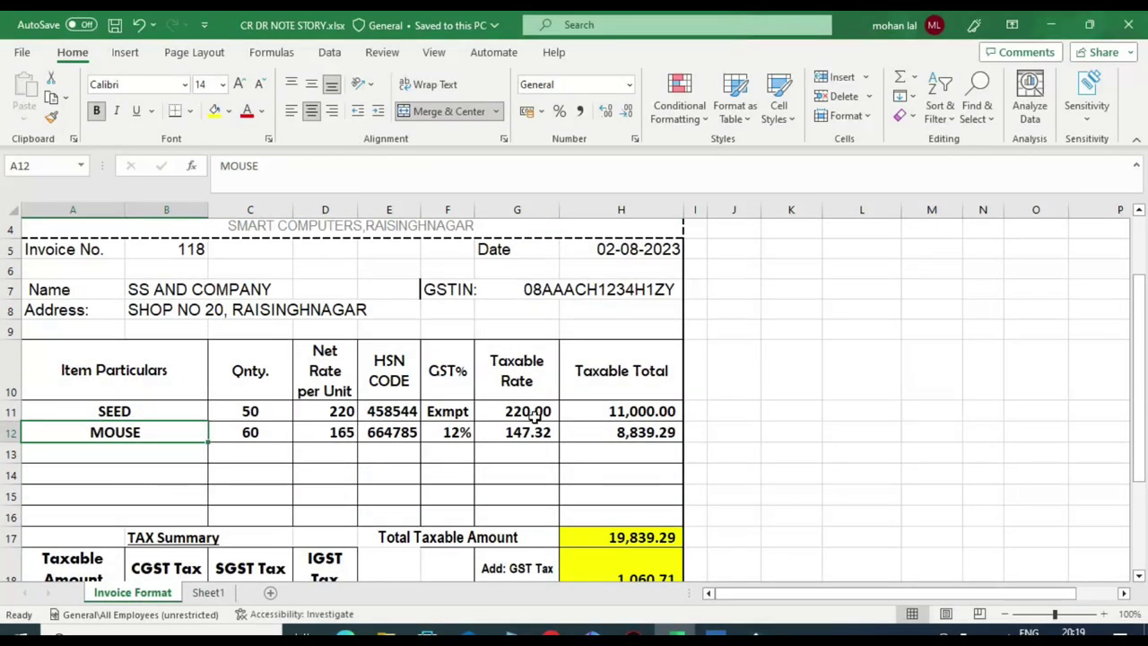
pyautogui.scroll(-1, 585, 434)
pyautogui.scroll(2, 585, 433)
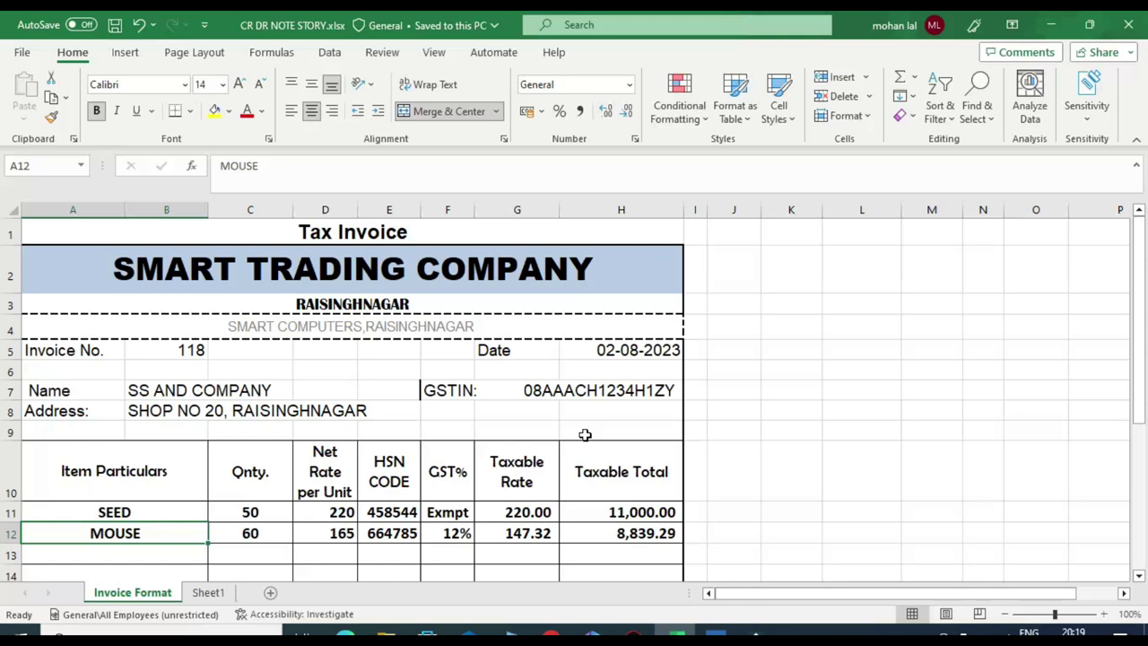
pyautogui.scroll(-2, 503, 443)
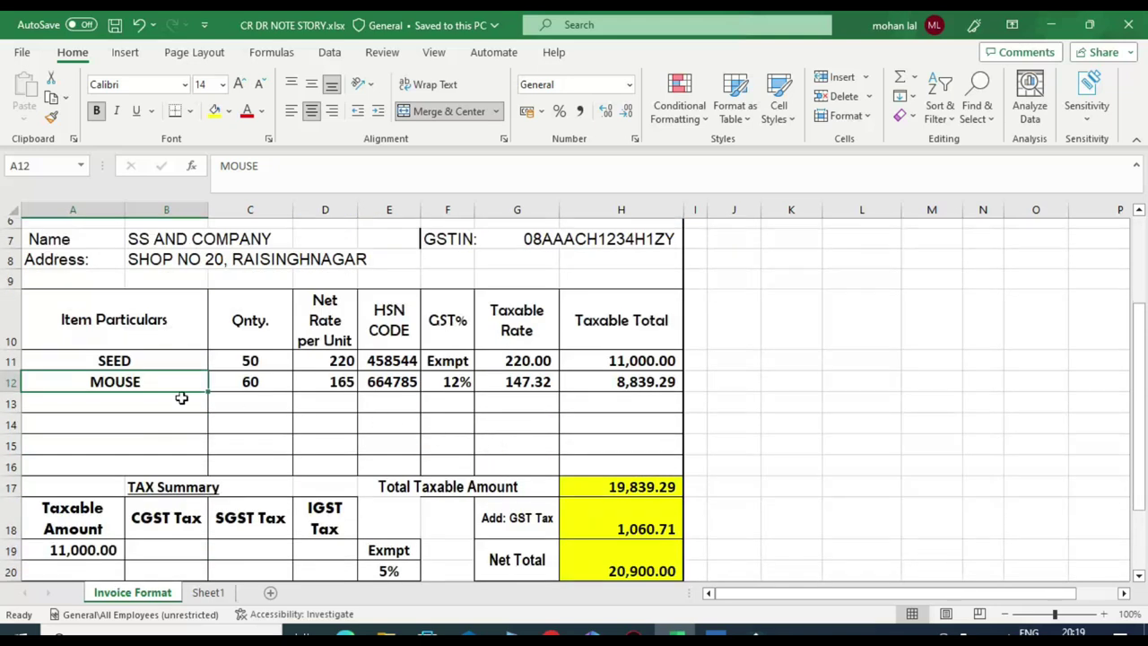
pyautogui.click(142, 361)
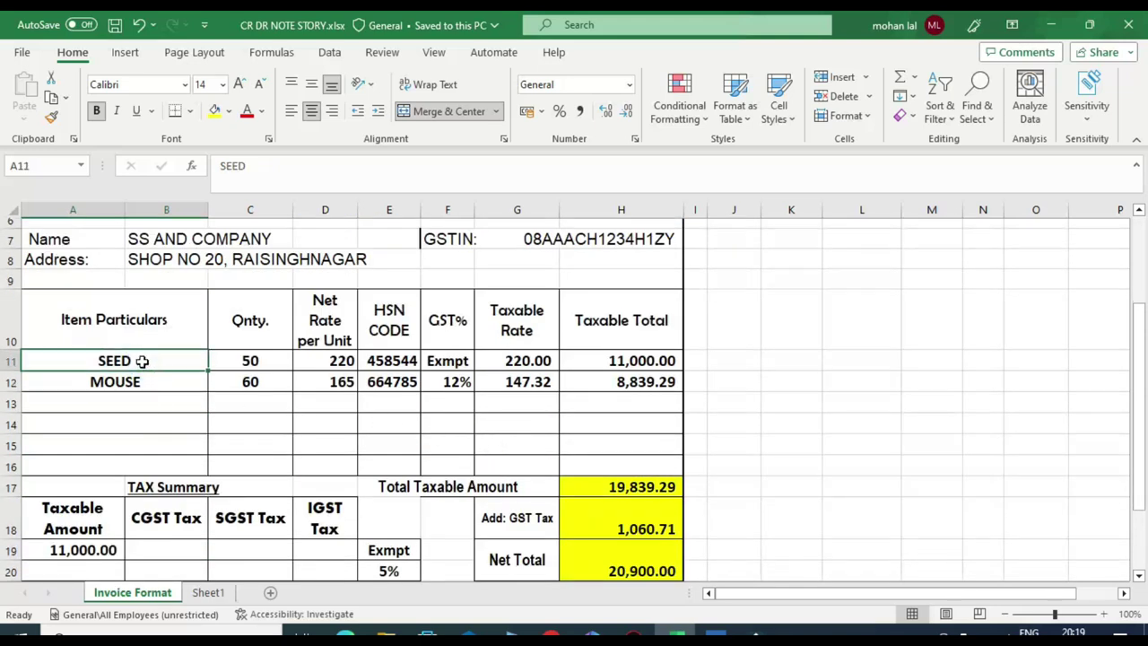
pyautogui.scroll(-1, 143, 362)
pyautogui.scroll(3, 146, 363)
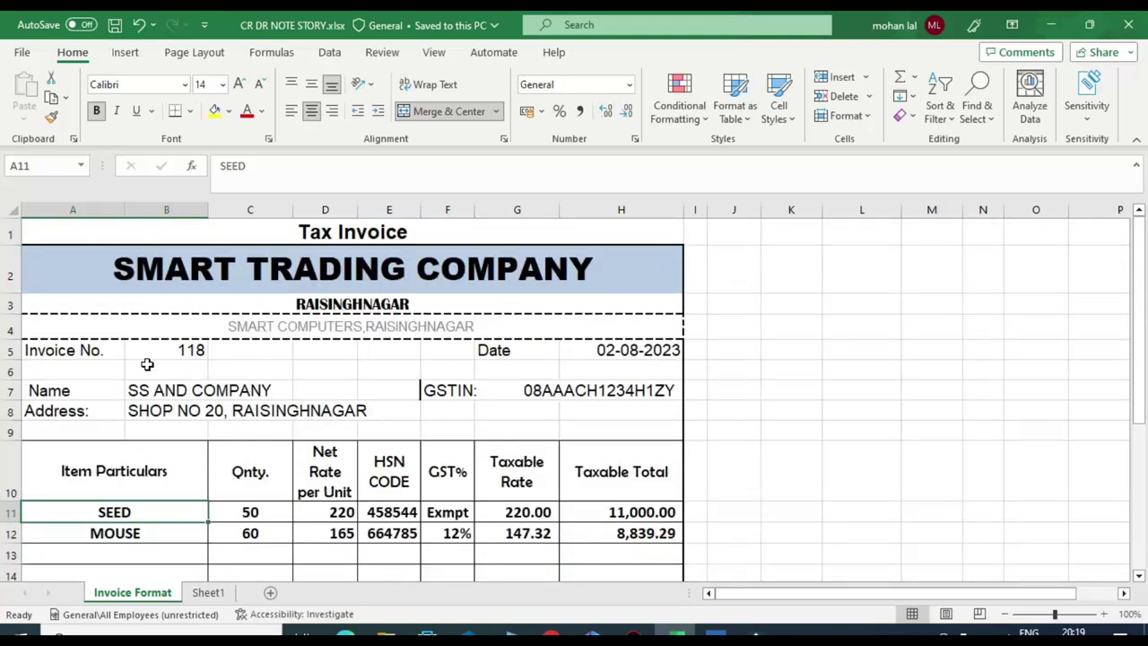
# Step: Inspect the formulas behind the Total Taxable Amount and the added GST tax, and select the Tax Invoice title
pyautogui.scroll(-3, 147, 363)
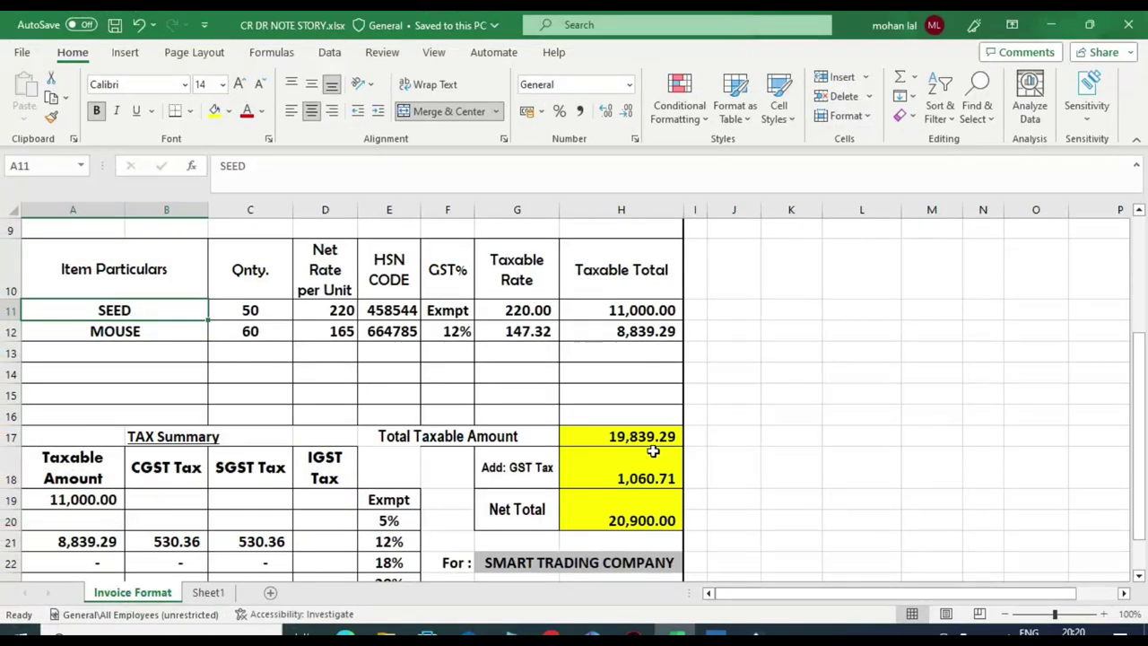
pyautogui.click(1081, 308)
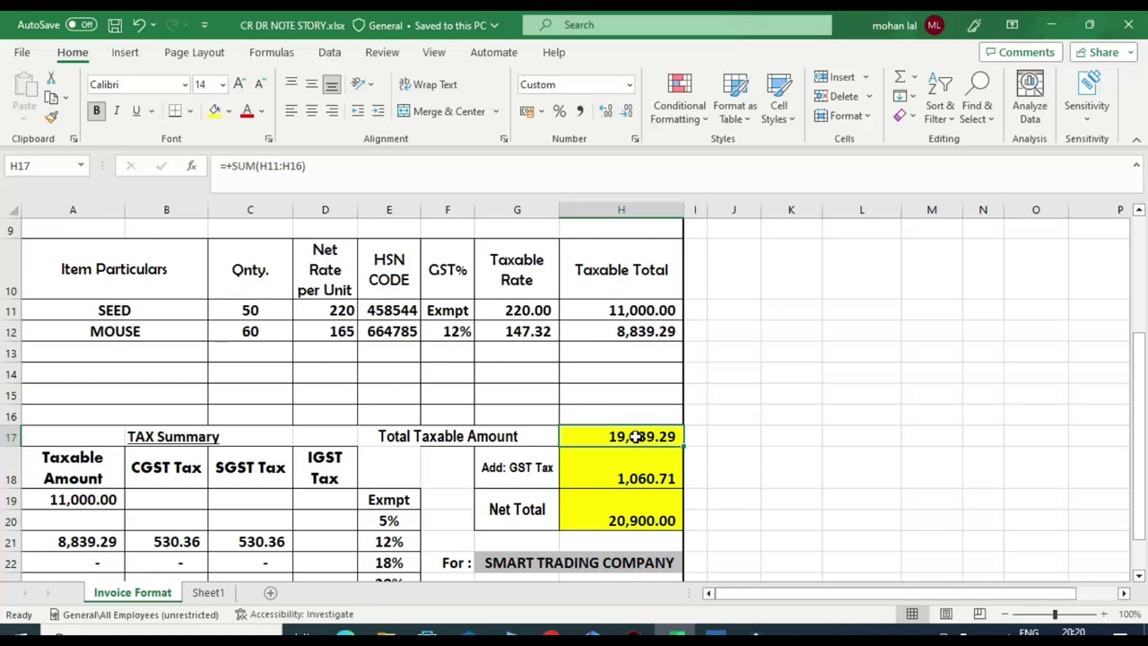
pyautogui.click(607, 471)
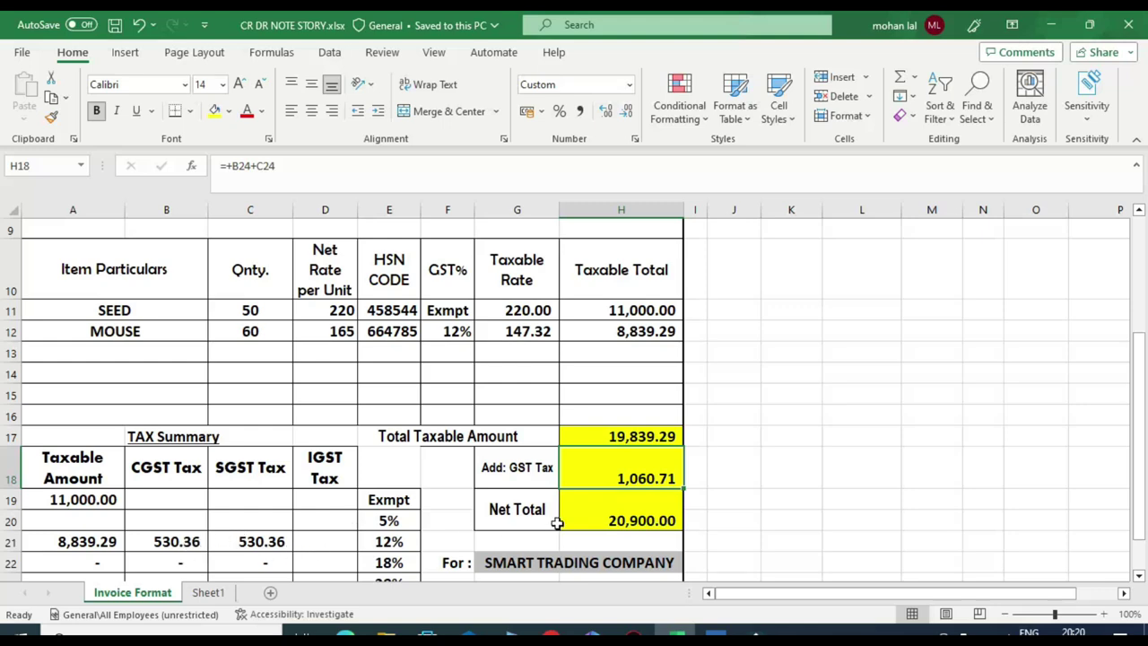
pyautogui.scroll(3, 557, 523)
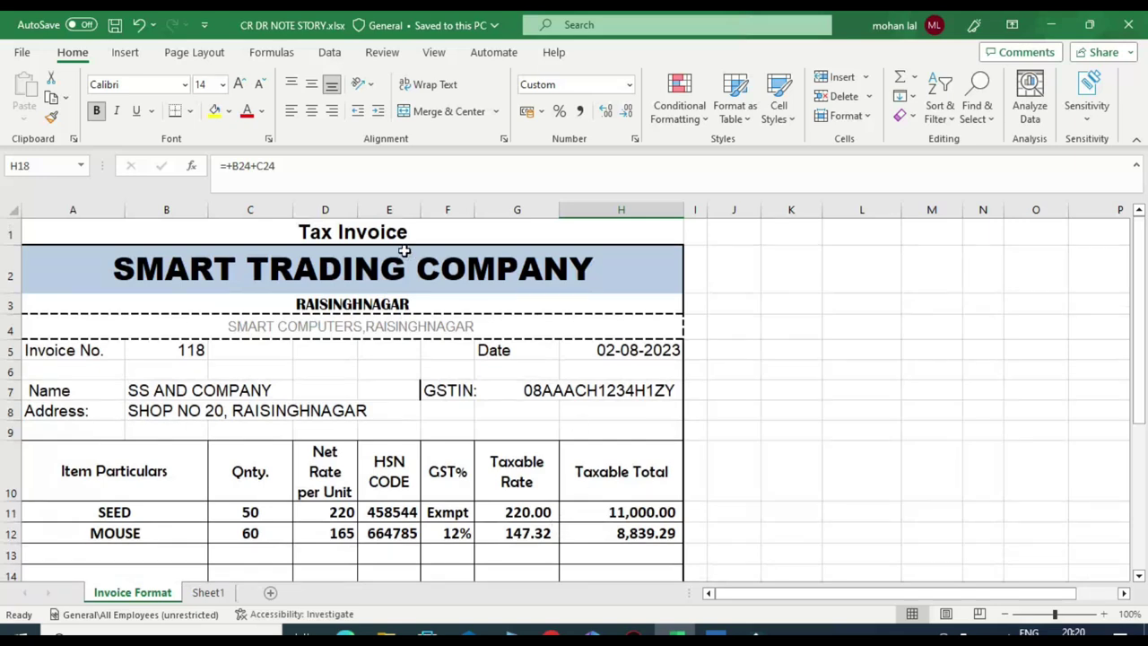
pyautogui.click(375, 232)
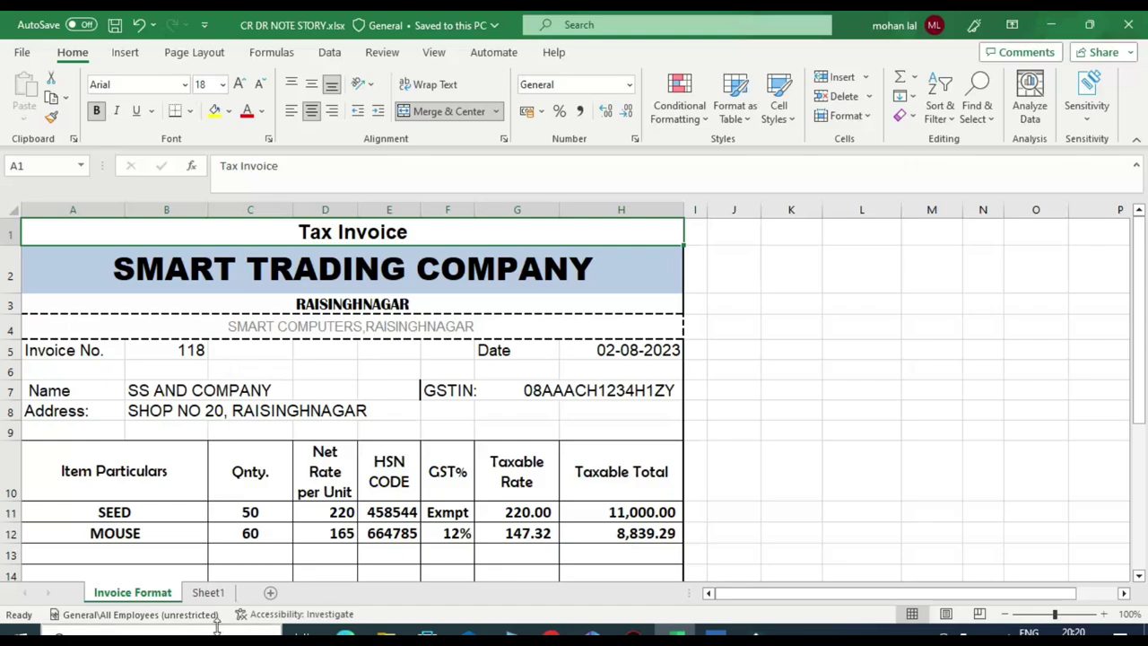
# Step: Switch to Sheet1 and review the Bill of Supply's GSTIN field, tax summary and totals
pyautogui.click(208, 592)
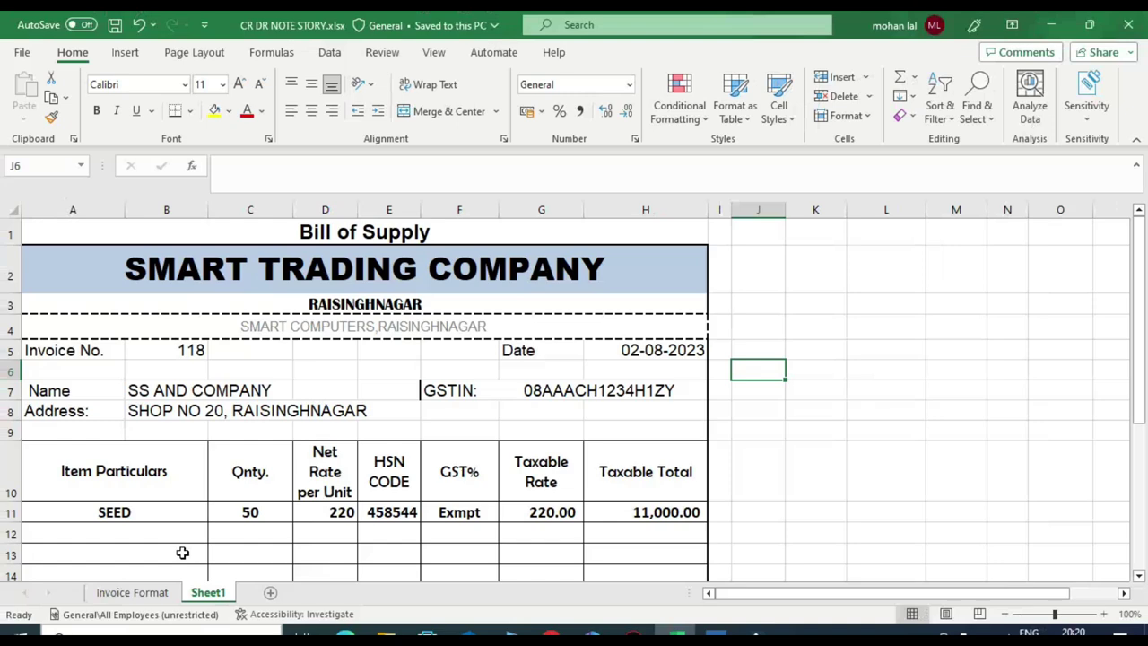
pyautogui.scroll(-2, 166, 538)
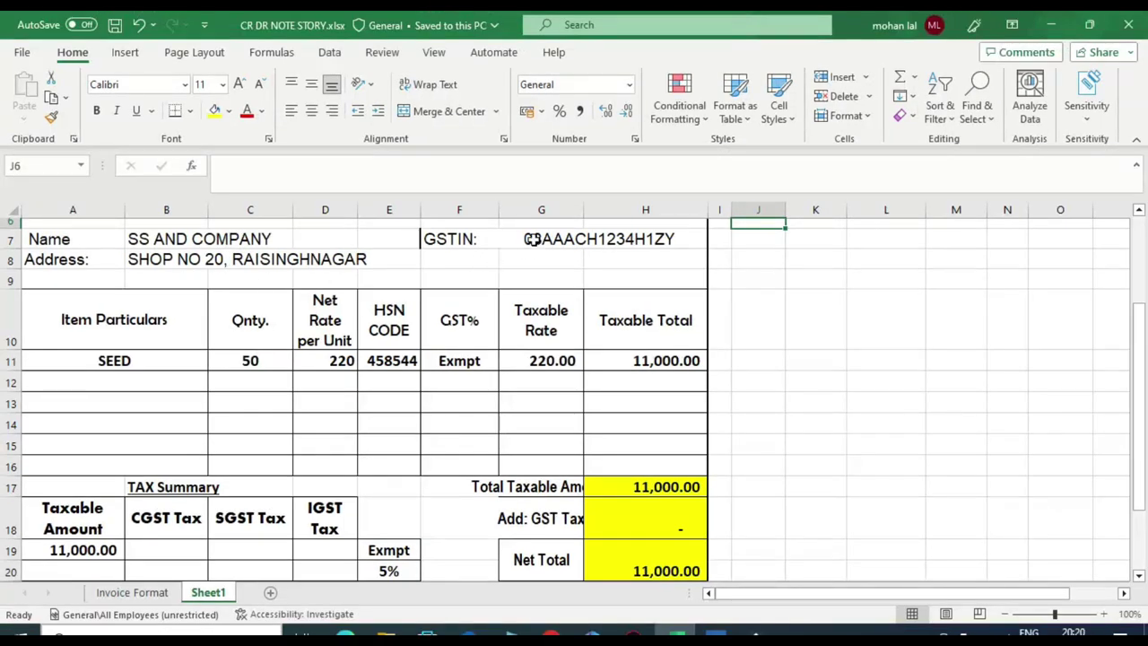
pyautogui.click(531, 239)
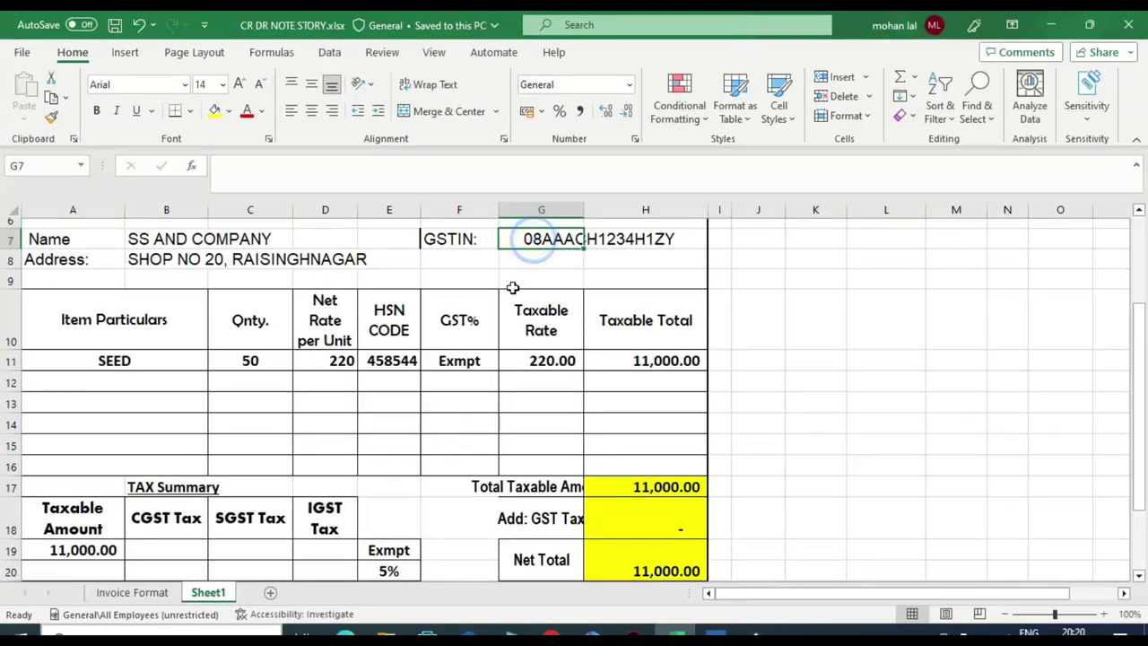
pyautogui.scroll(-1, 458, 388)
pyautogui.scroll(1, 659, 414)
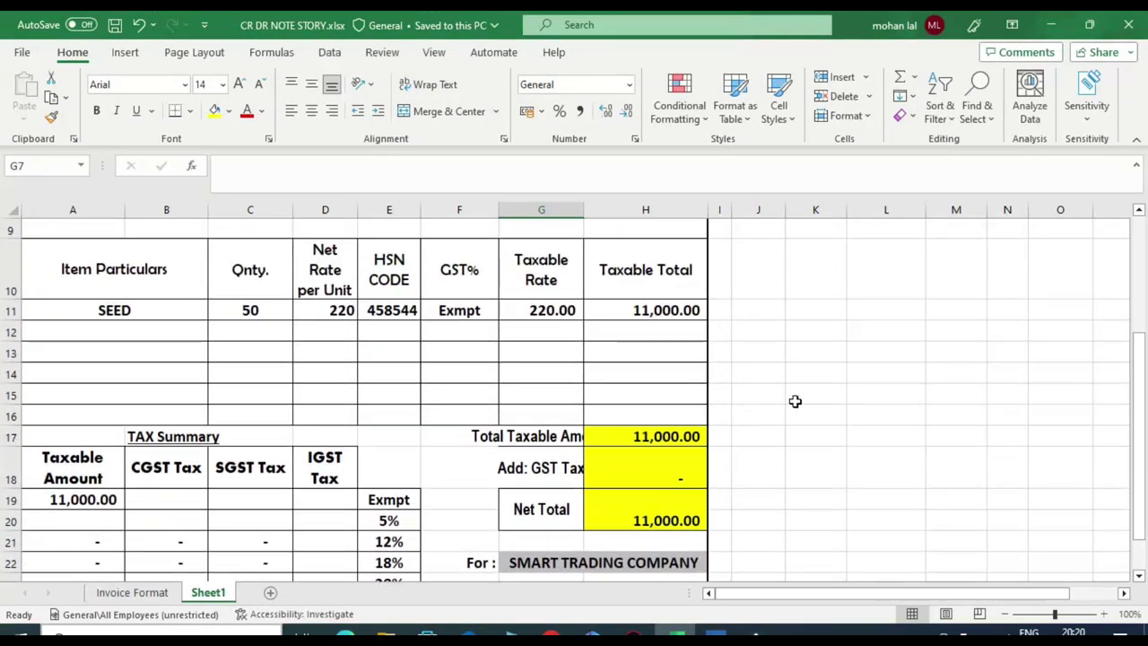
pyautogui.click(822, 332)
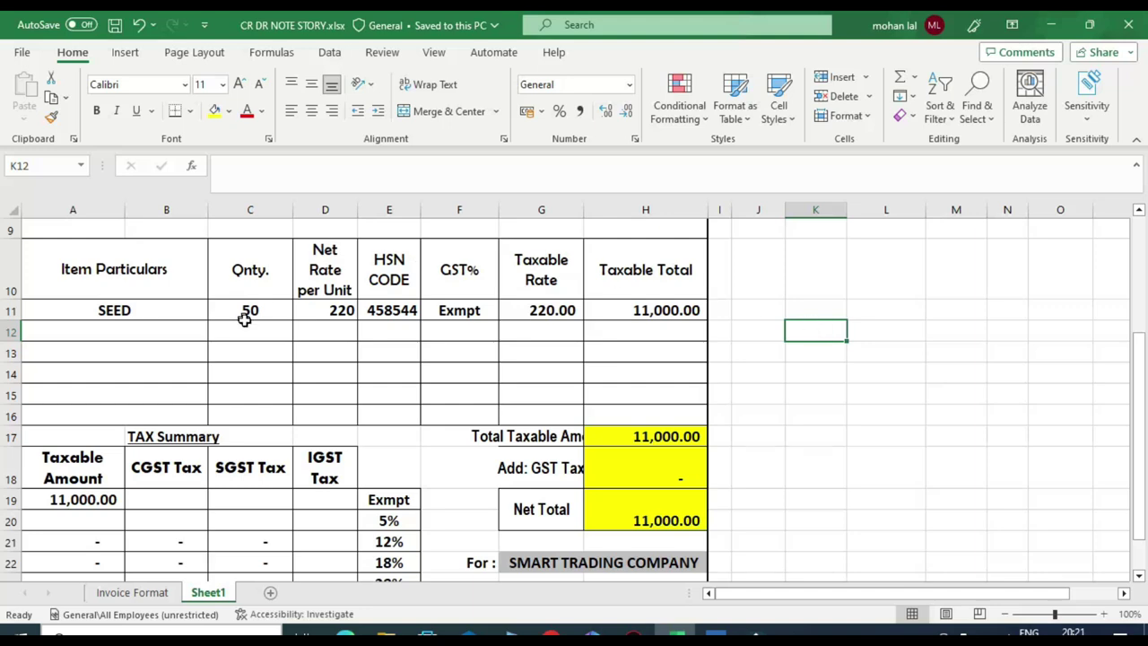
# Step: Examine the SEED line on the Bill of Supply from its item name across to its taxable total
pyautogui.scroll(1, 248, 323)
pyautogui.click(236, 361)
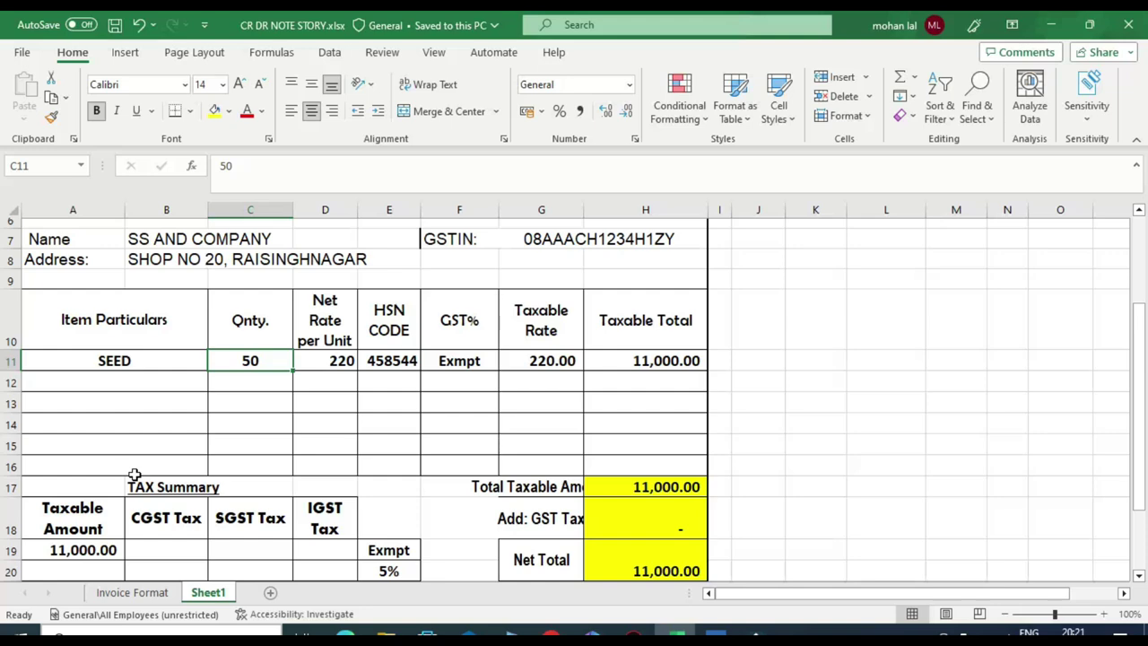
pyautogui.click(135, 362)
pyautogui.moveTo(227, 356); pyautogui.dragTo(613, 362)
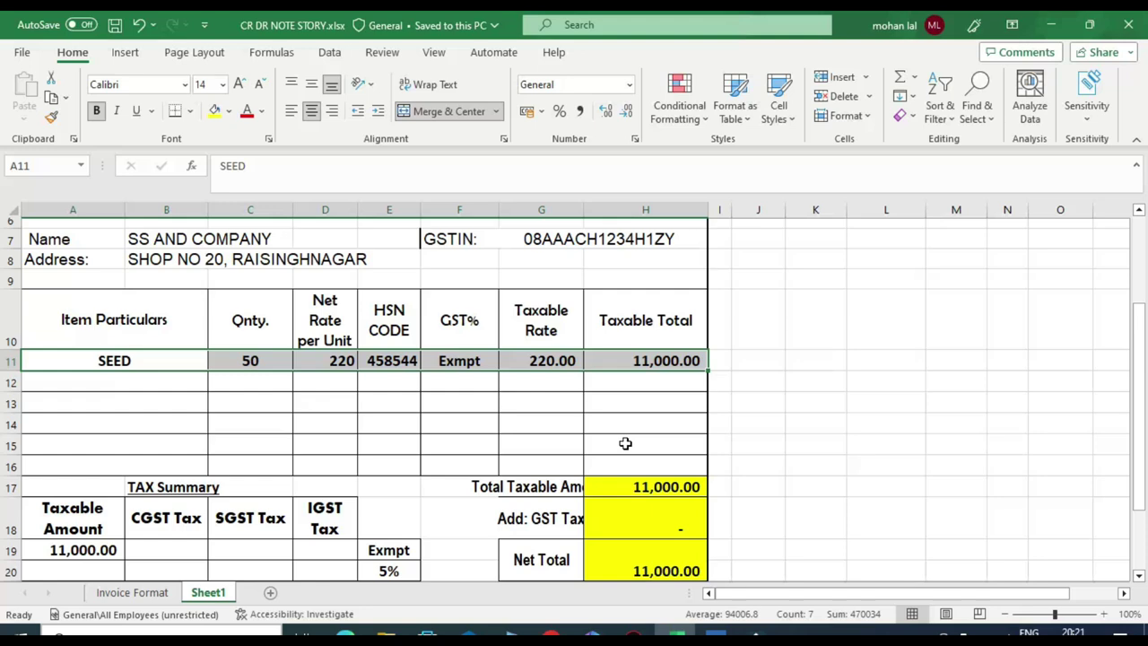
pyautogui.click(838, 328)
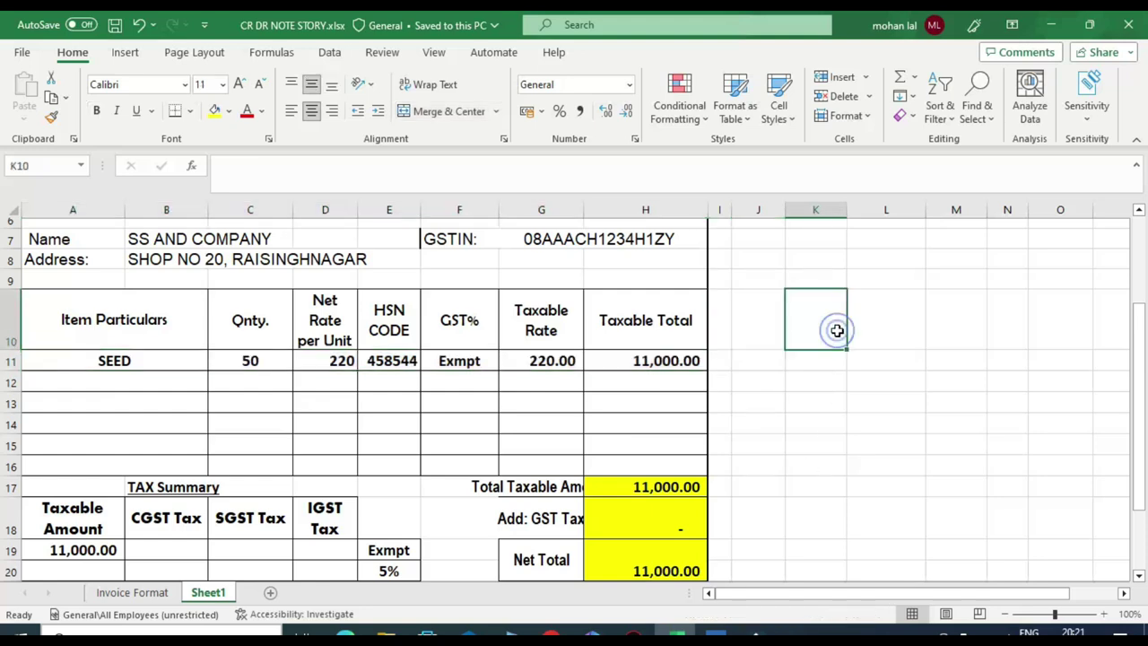
pyautogui.scroll(2, 492, 314)
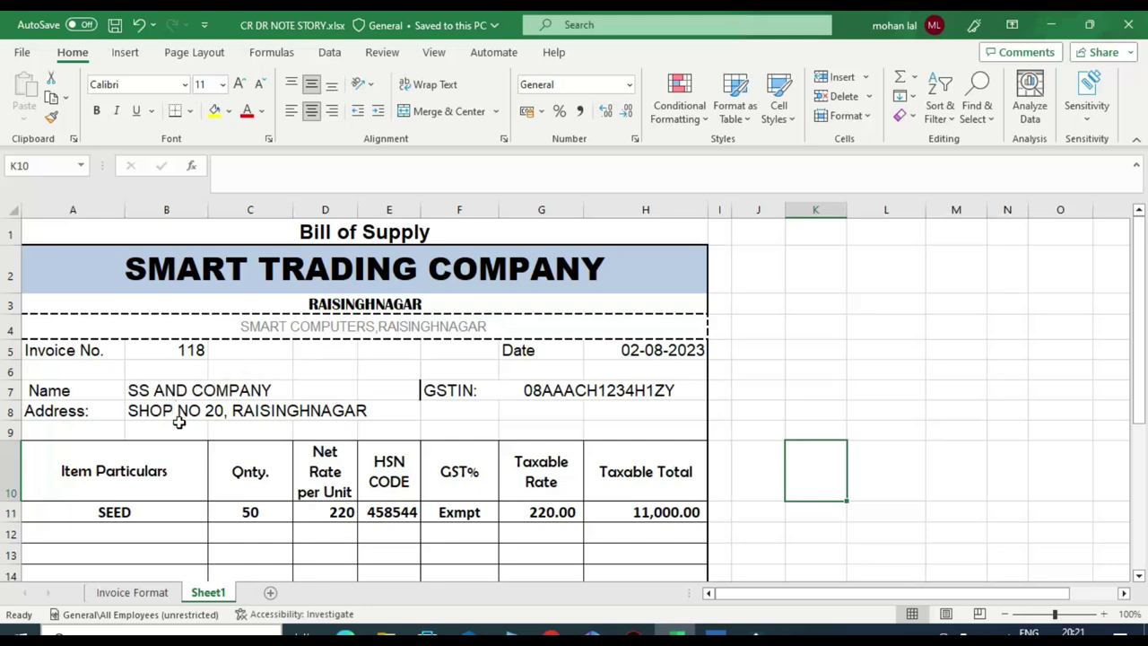
# Step: Compare the Tax Invoice on the Invoice Format sheet with the Bill of Supply on Sheet1, finishing on the Bill of Supply title
pyautogui.scroll(-1, 153, 467)
pyautogui.click(132, 592)
pyautogui.scroll(-1, 136, 510)
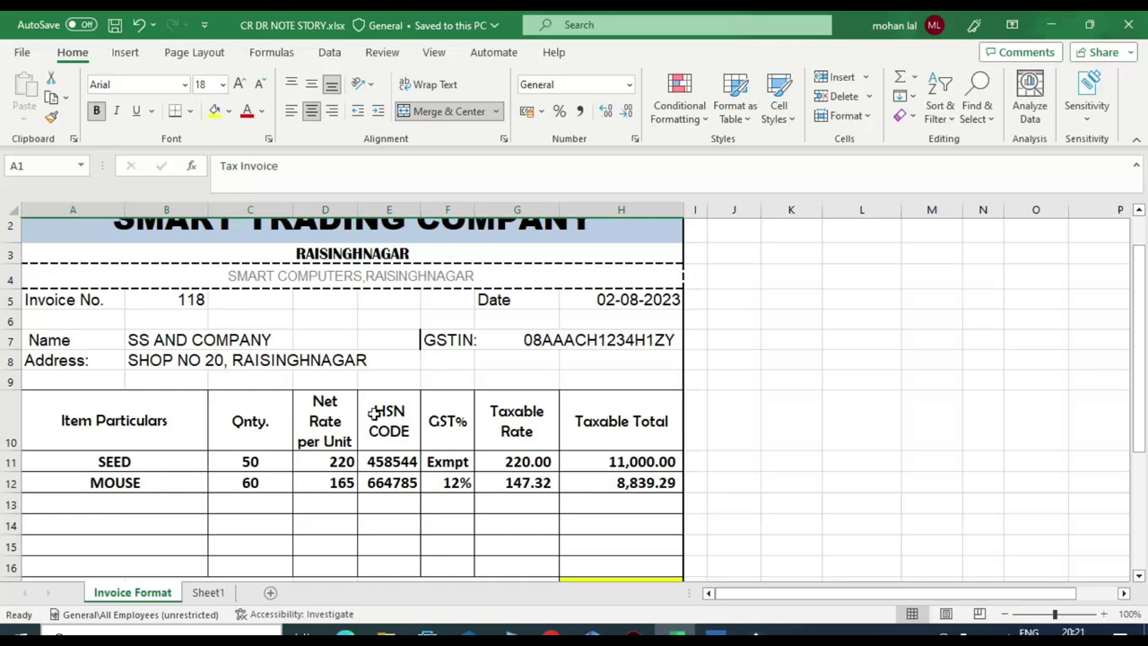
pyautogui.scroll(1, 578, 486)
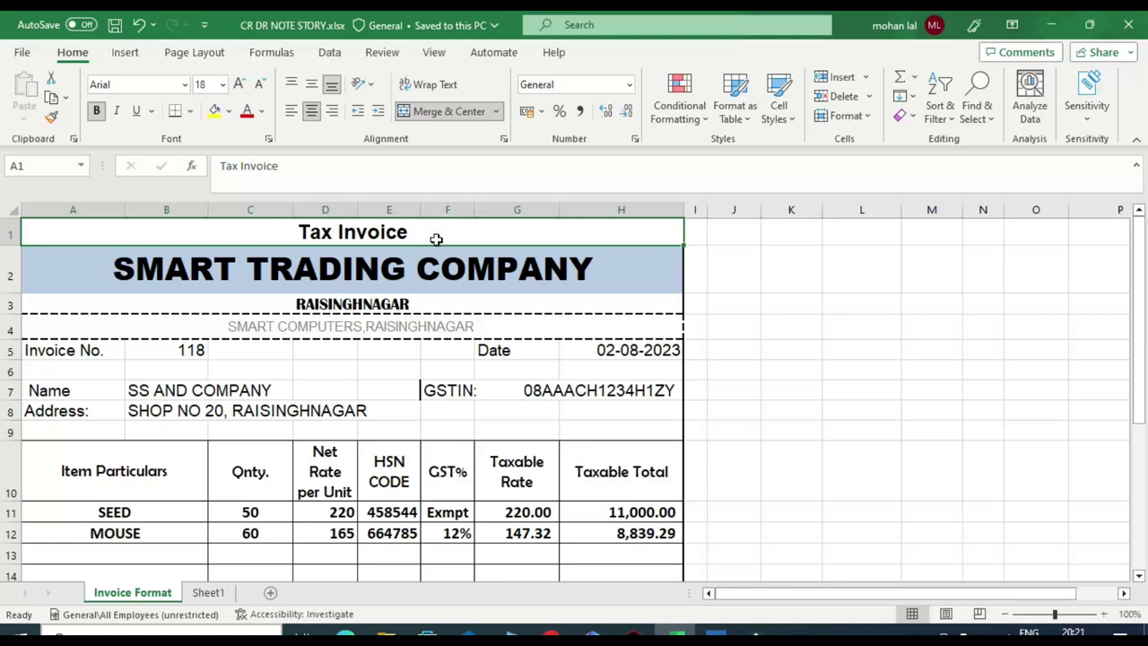
pyautogui.click(208, 593)
pyautogui.scroll(1, 215, 574)
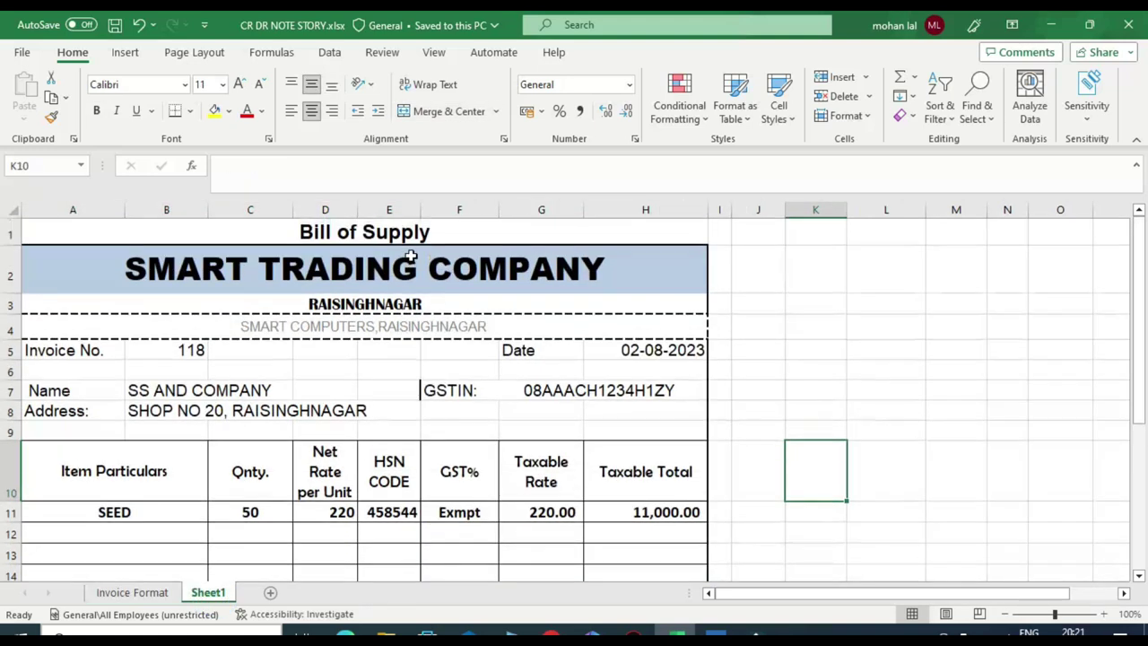
pyautogui.click(464, 235)
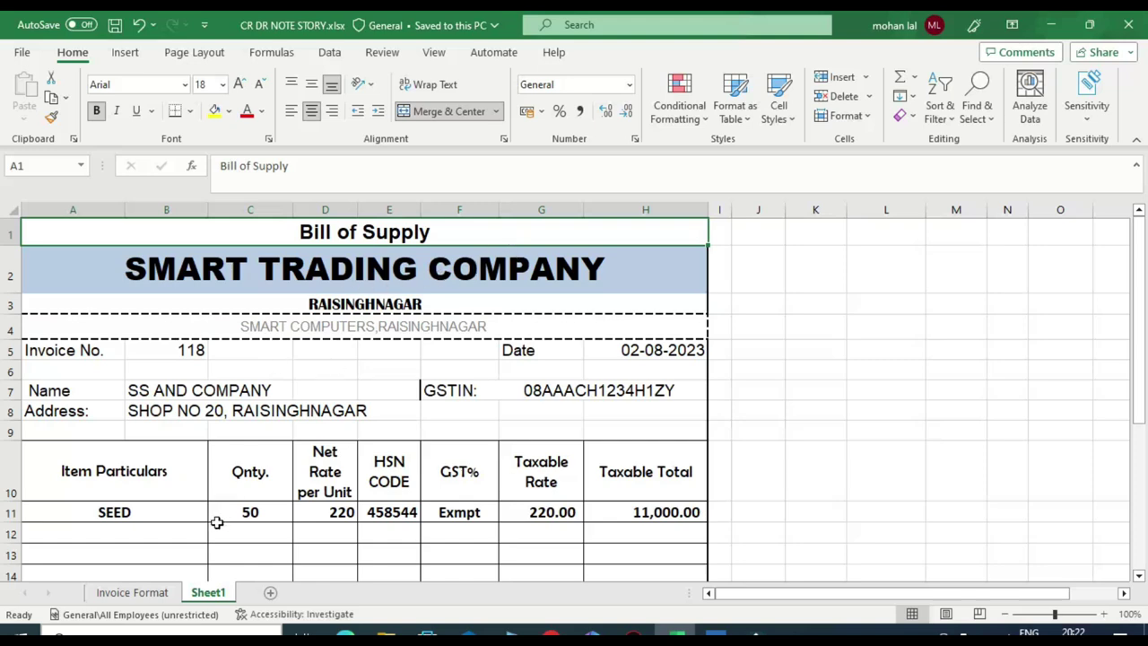
# Step: Reopen the Invoice Format sheet and look over the Tax Invoice's item lines
pyautogui.click(137, 596)
pyautogui.scroll(-1, 186, 517)
pyautogui.scroll(1, 186, 517)
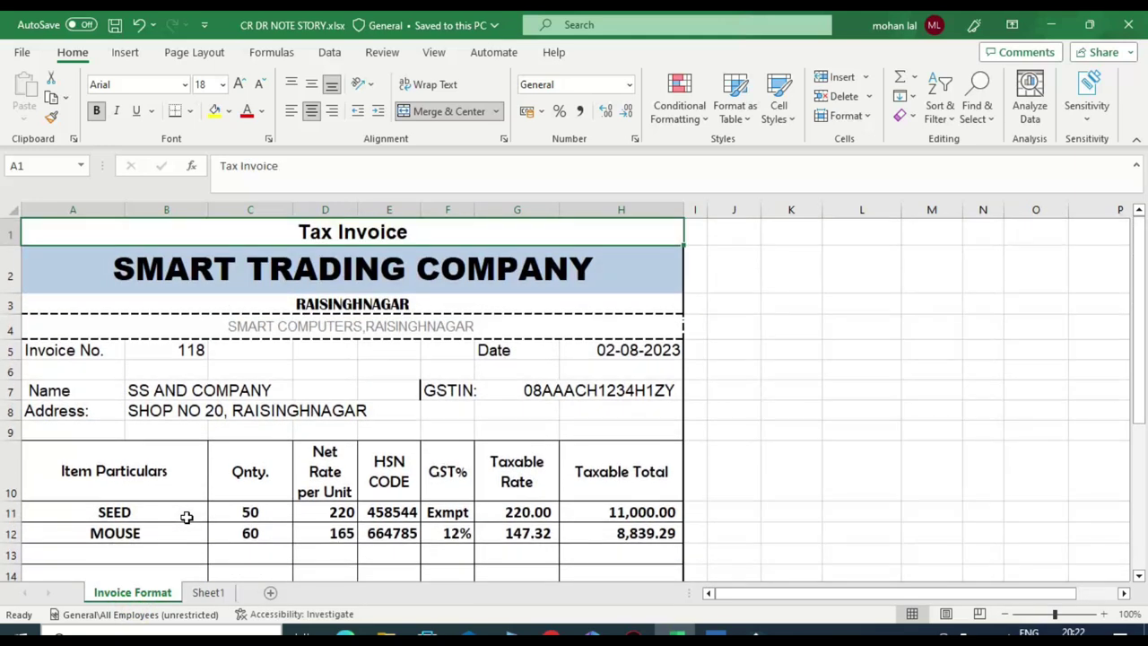